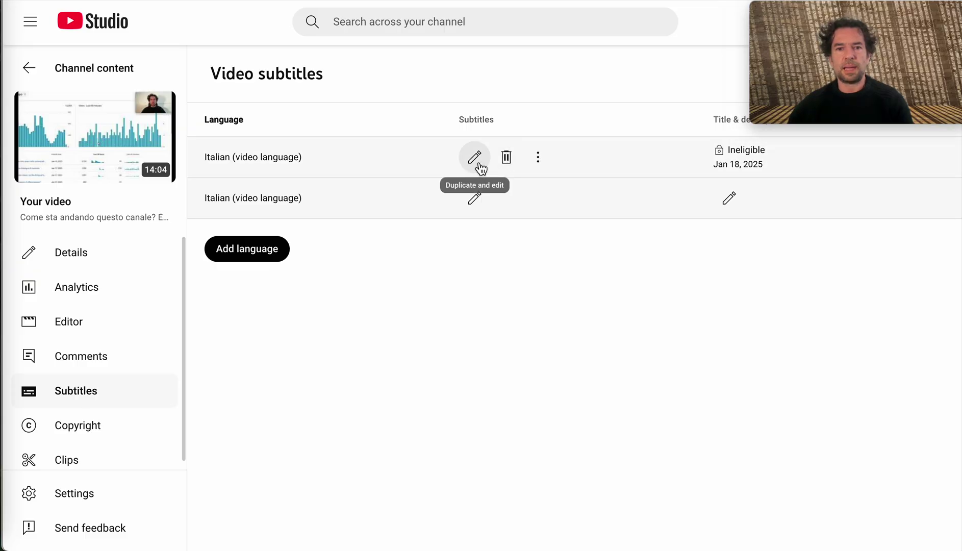
Make an editable copy of the automatic Italian subtitles, overwrite the existing track, and select all its text.
{"action": "left_click", "coordinate": [475, 158]}
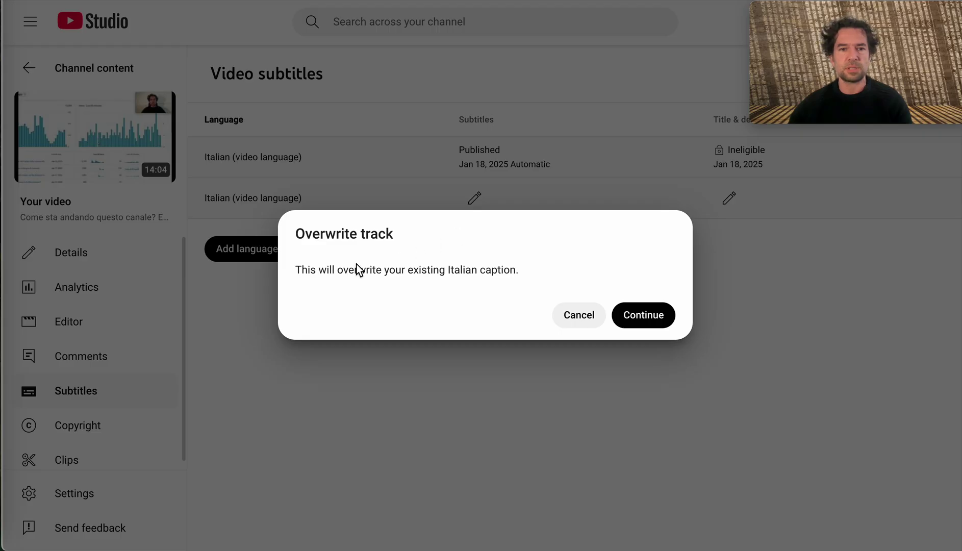
{"action": "left_click", "coordinate": [654, 317]}
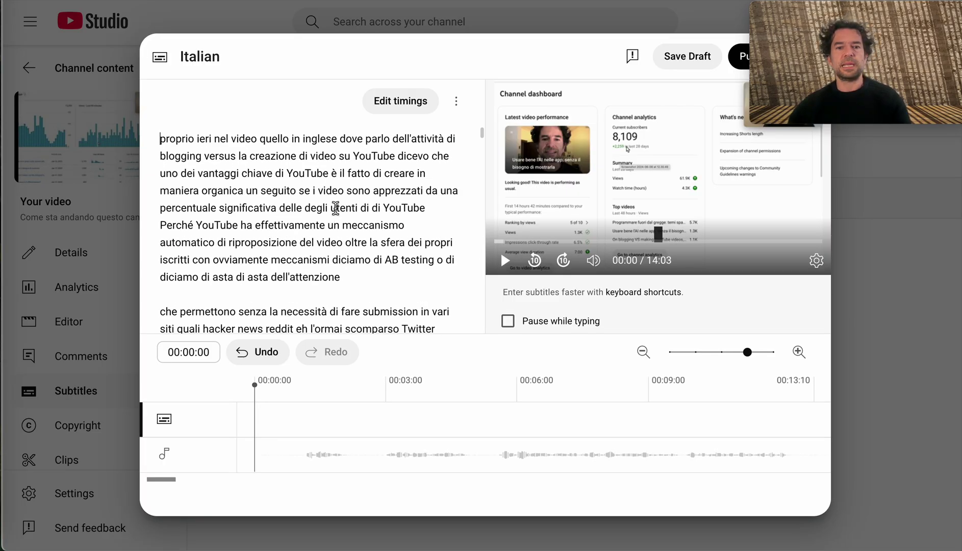
{"action": "left_click", "coordinate": [337, 208]}
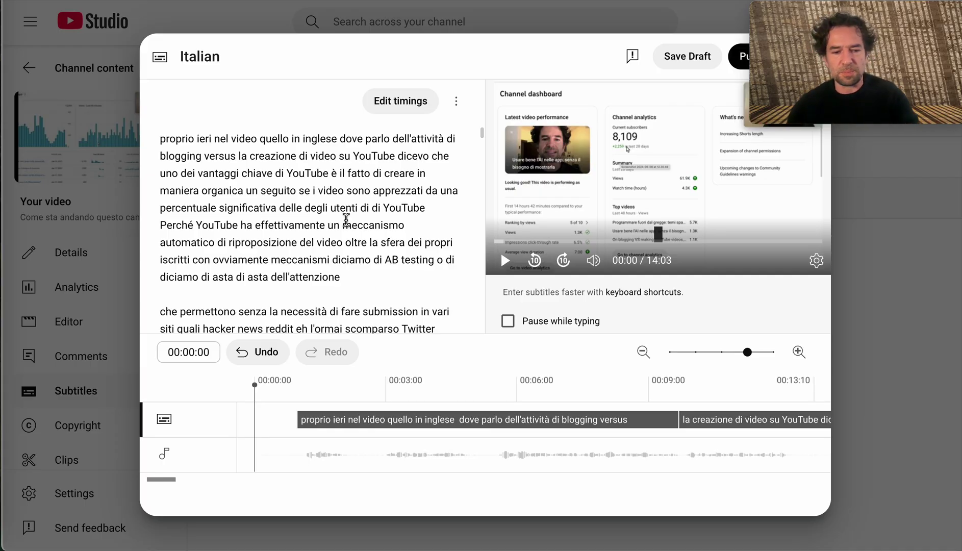
{"action": "key", "text": "ctrl+a"}
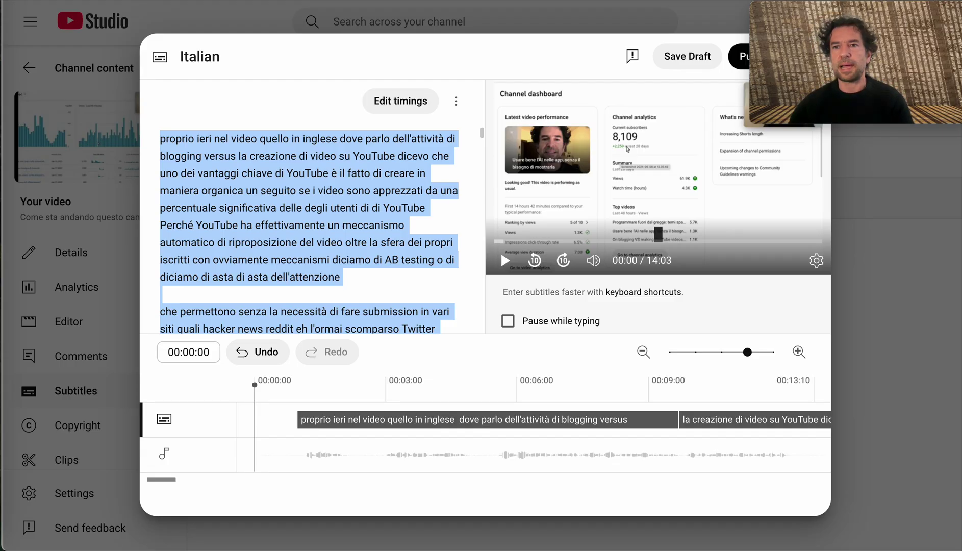
{"action": "key", "text": "alt+Tab"}
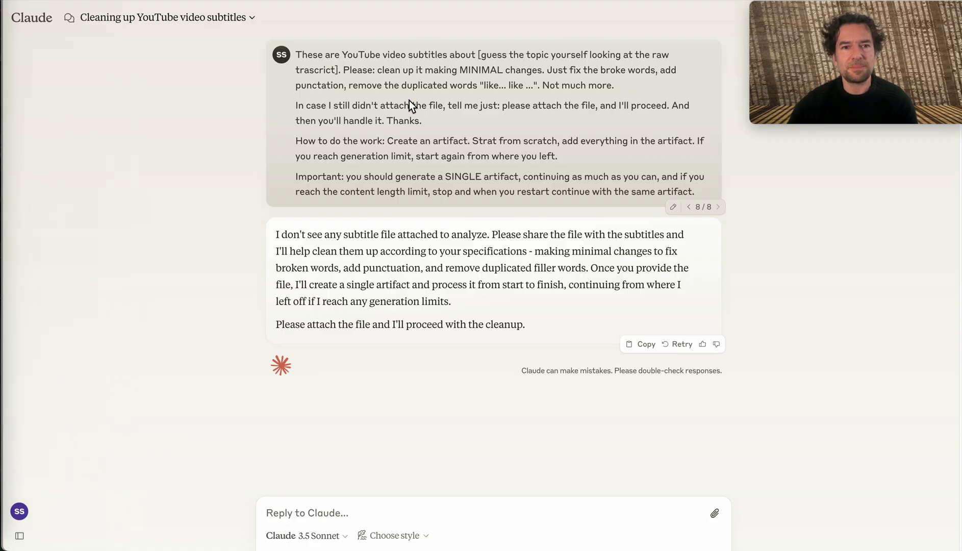
Correct 'trascrict' to 'transcript' in the subtitle-cleanup prompt and resend it to Claude.
{"action": "left_click", "coordinate": [672, 207]}
{"action": "double_click", "coordinate": [346, 72]}
{"action": "type", "text": "transc"}
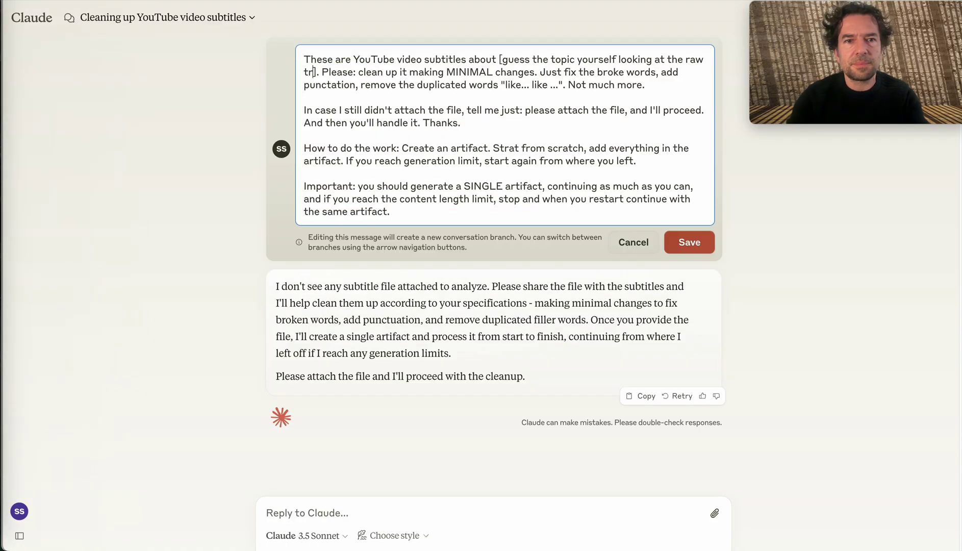
{"action": "type", "text": "ript"}
{"action": "left_click", "coordinate": [462, 123]}
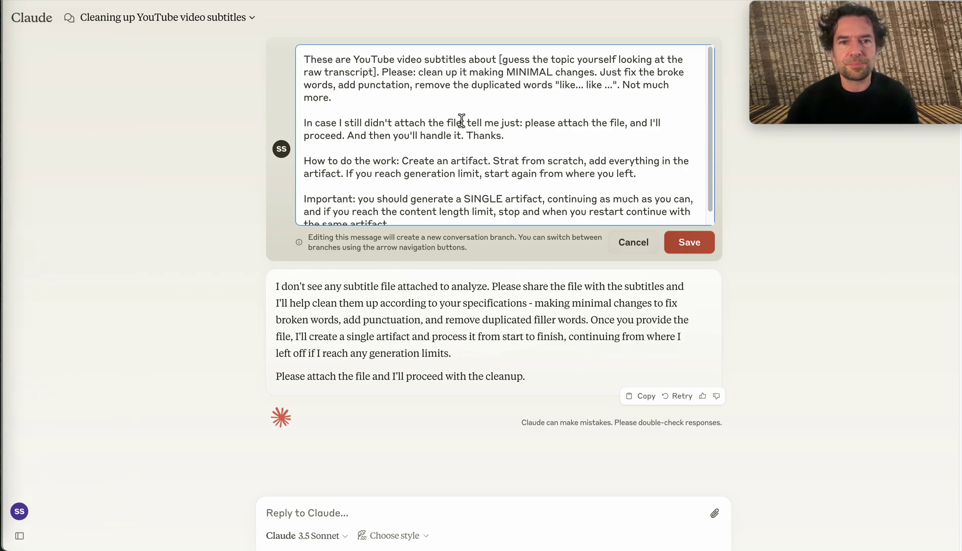
{"action": "left_click", "coordinate": [696, 246]}
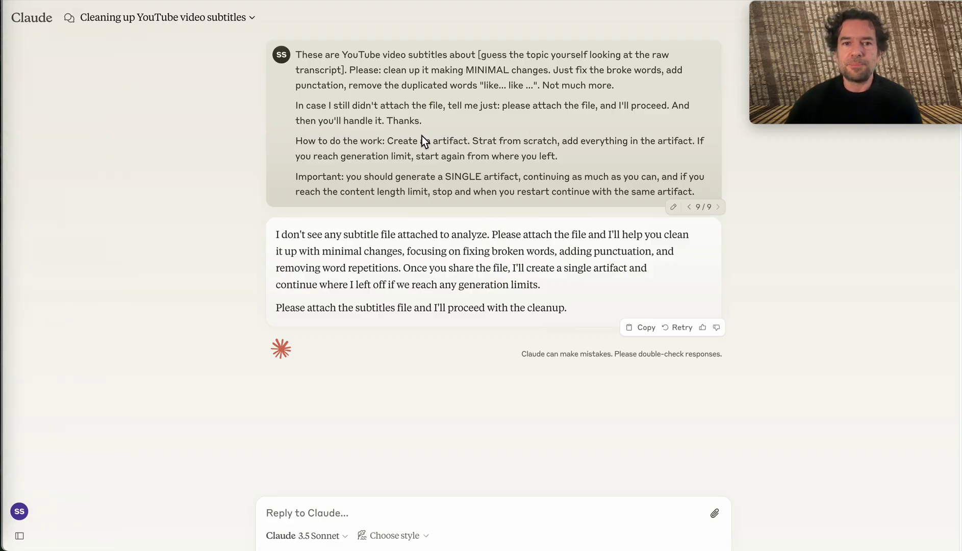
{"action": "triple_click", "coordinate": [318, 114]}
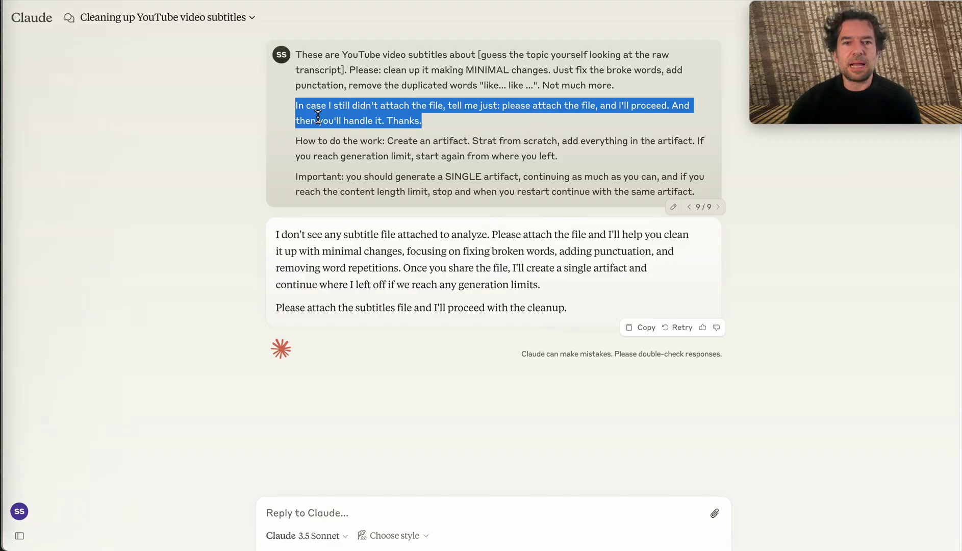
{"action": "left_click", "coordinate": [474, 162]}
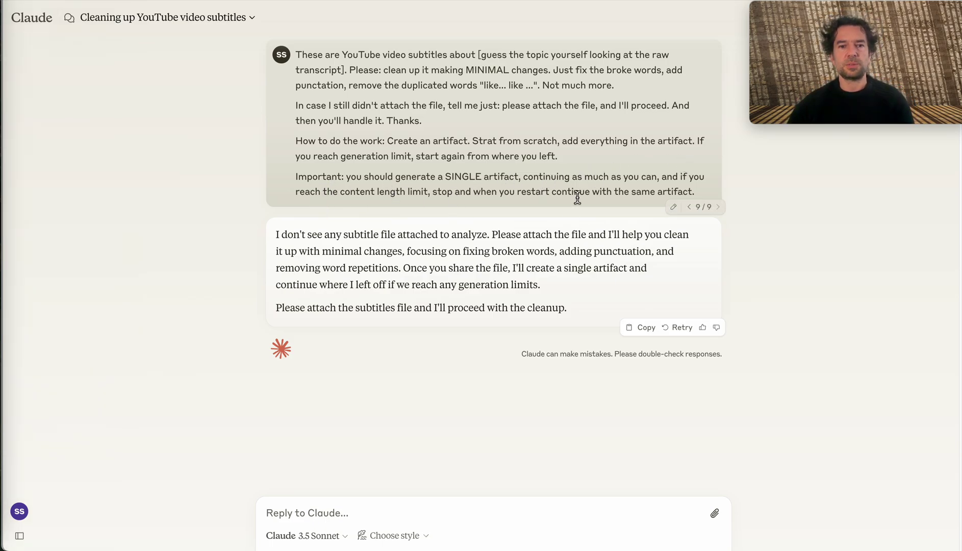
Paste the copied Italian transcript into Claude's reply box and send it.
{"action": "left_click", "coordinate": [356, 519]}
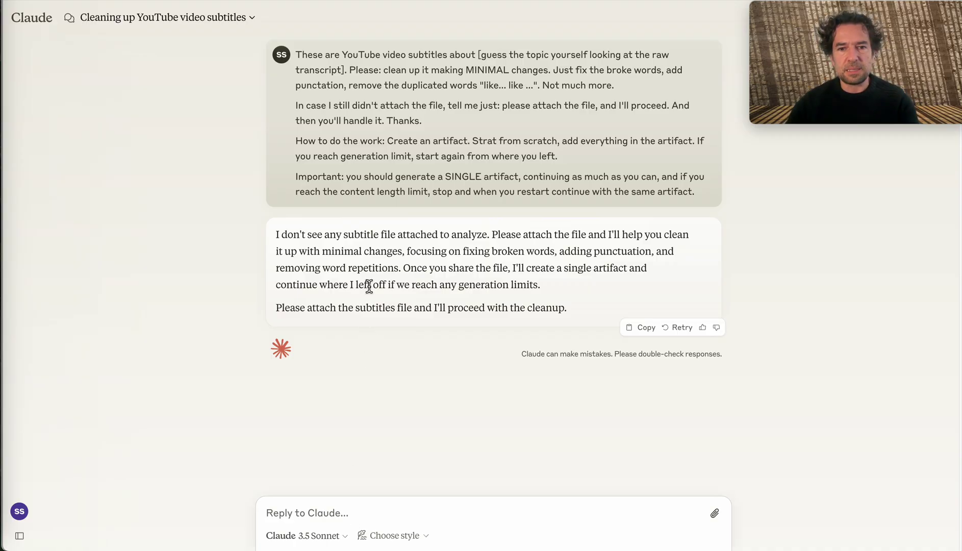
{"action": "key", "text": "ctrl+v"}
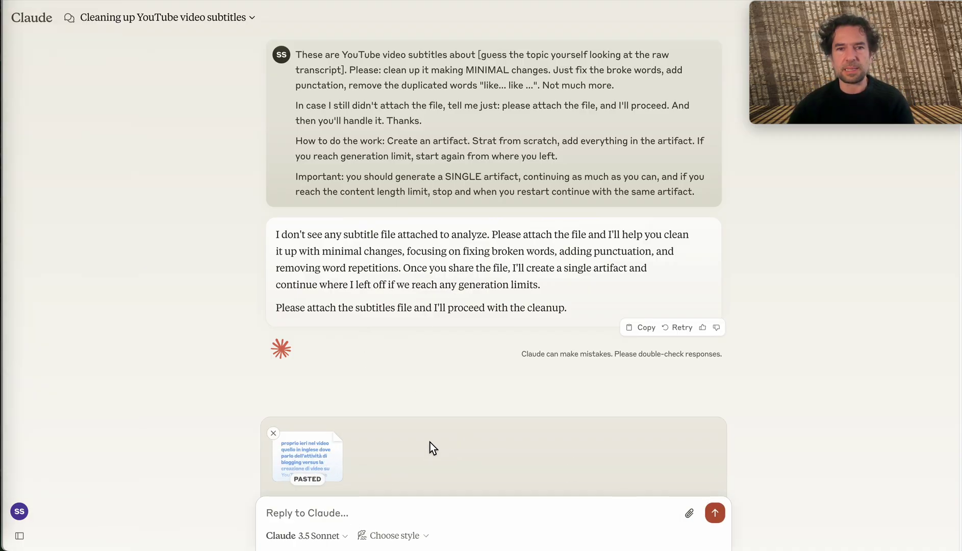
{"action": "left_click", "coordinate": [715, 513]}
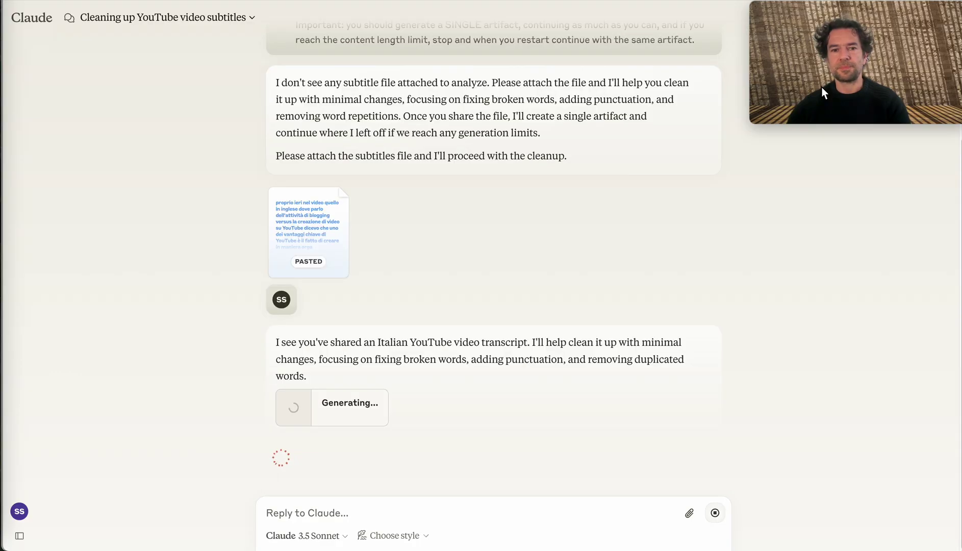
{"action": "left_click_drag", "start_coordinate": [821, 112], "coordinate": [66, 107]}
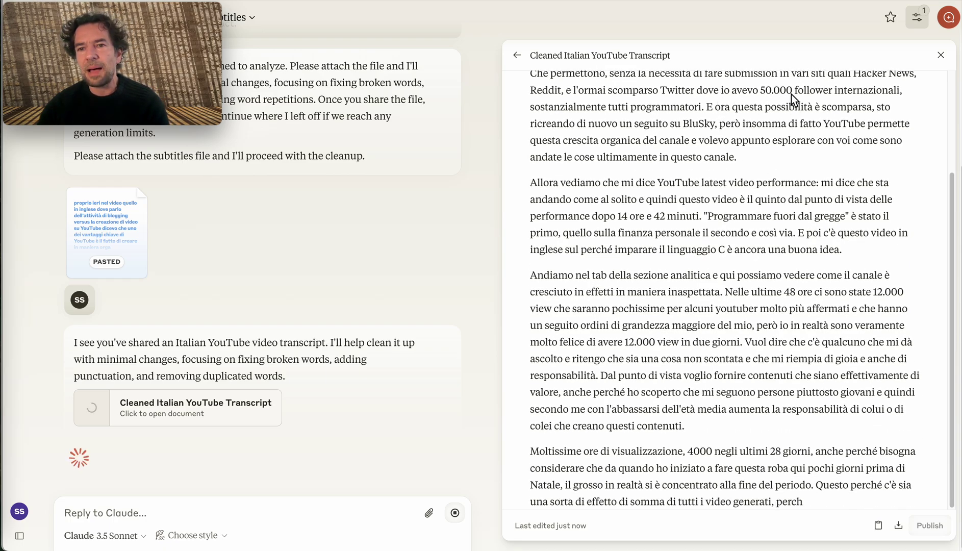
Follow the artifact until the cleaned transcript ends with 'Vabbè, buon fine settimana, ciao!'.
{"action": "scroll", "coordinate": [745, 159], "scroll_direction": "up", "scroll_amount": 5}
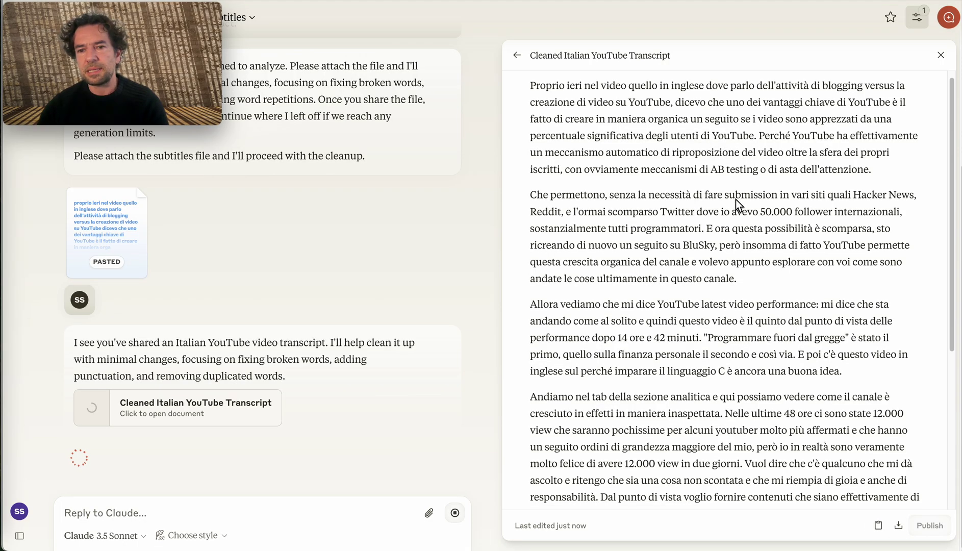
{"action": "scroll", "coordinate": [743, 199], "scroll_direction": "down", "scroll_amount": 5}
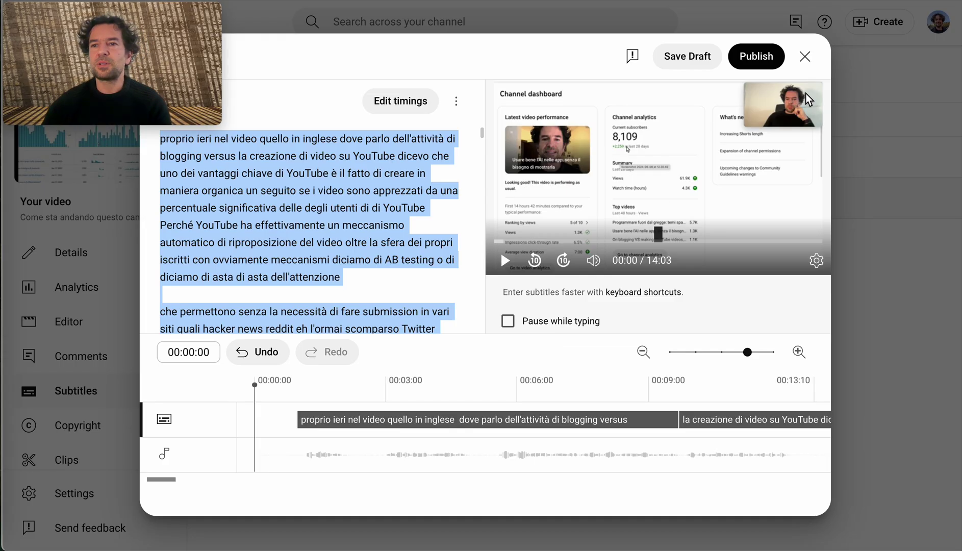
{"action": "key", "text": "super+Tab"}
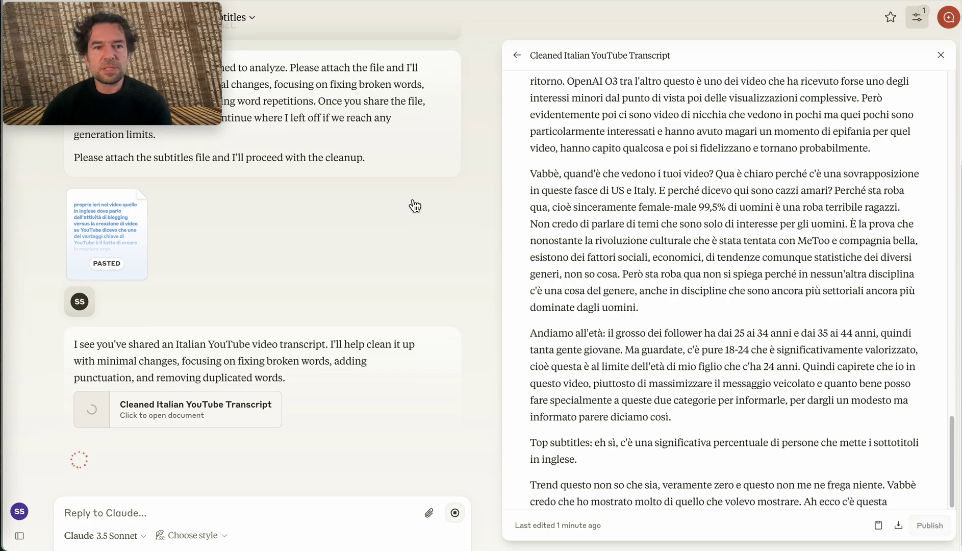
{"action": "scroll", "coordinate": [415, 206], "scroll_direction": "up", "scroll_amount": 4}
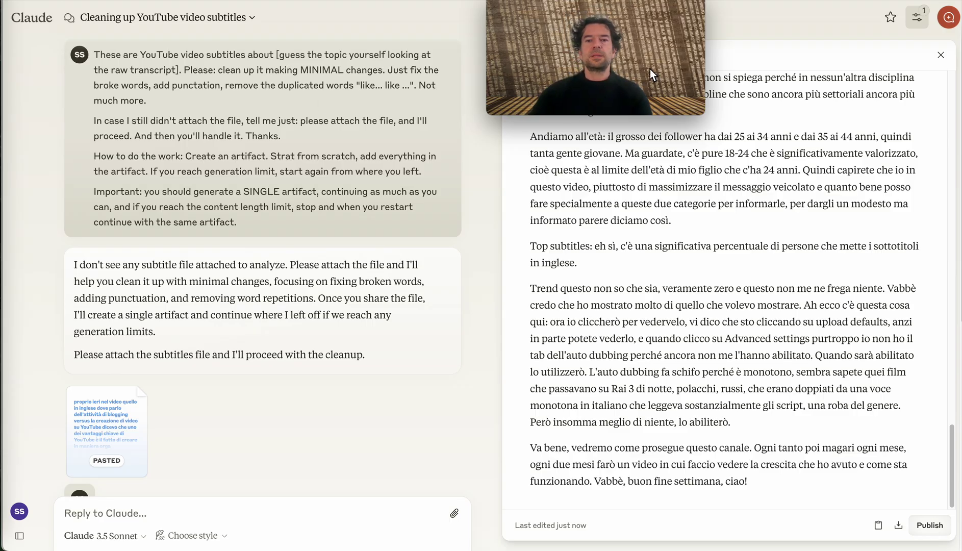
{"action": "left_click_drag", "start_coordinate": [651, 69], "coordinate": [873, 79]}
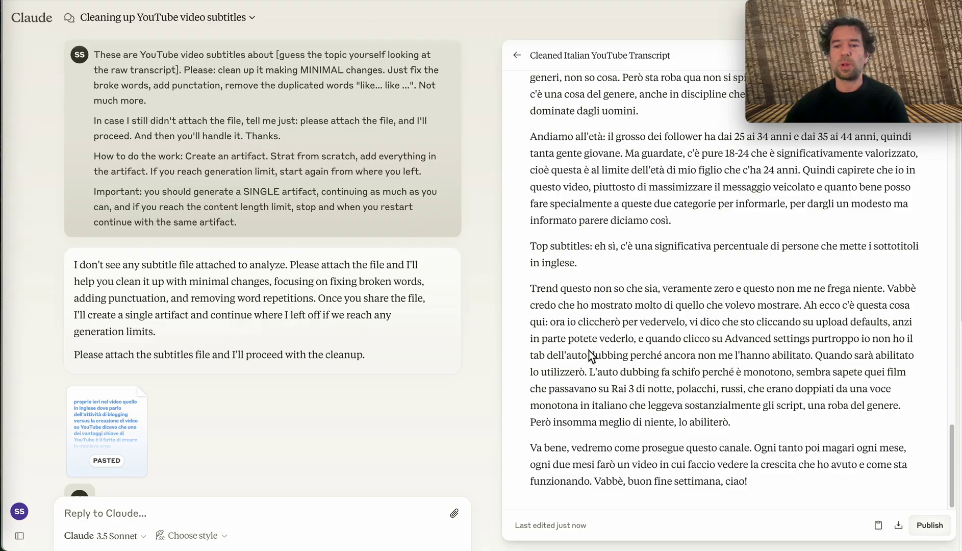
Copy Claude's cleaned transcript, paste it over the Italian subtitle text in Studio, and publish.
{"action": "left_click", "coordinate": [880, 525]}
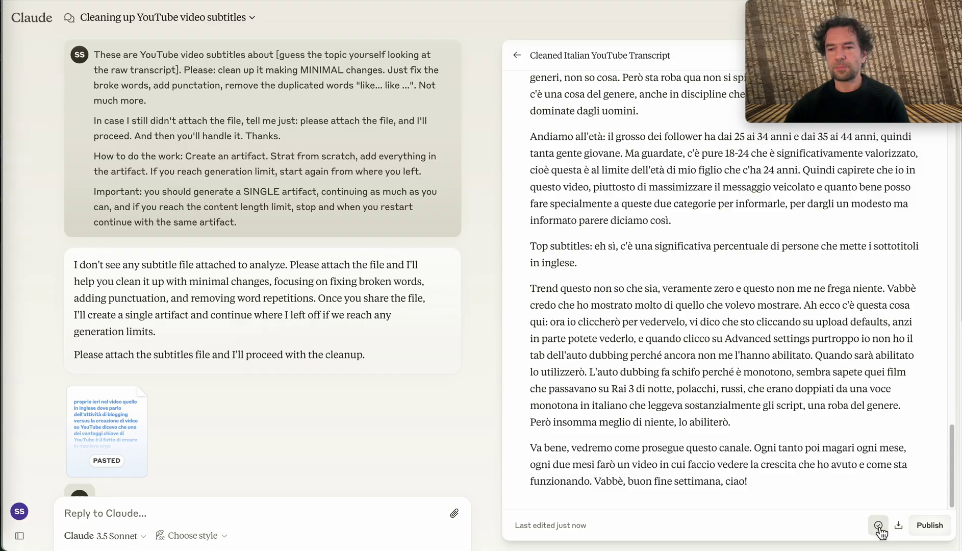
{"action": "key", "text": "super+Tab"}
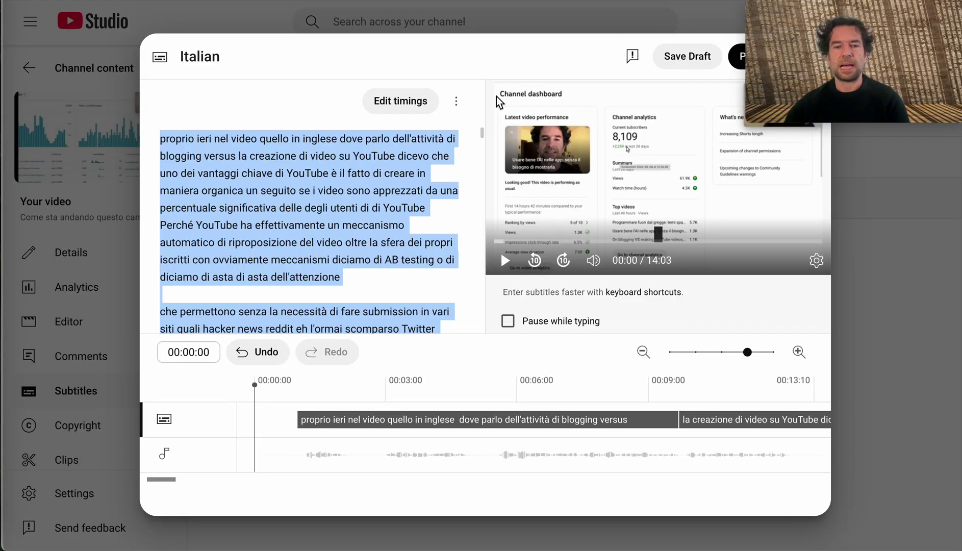
{"action": "key", "text": "ctrl+v"}
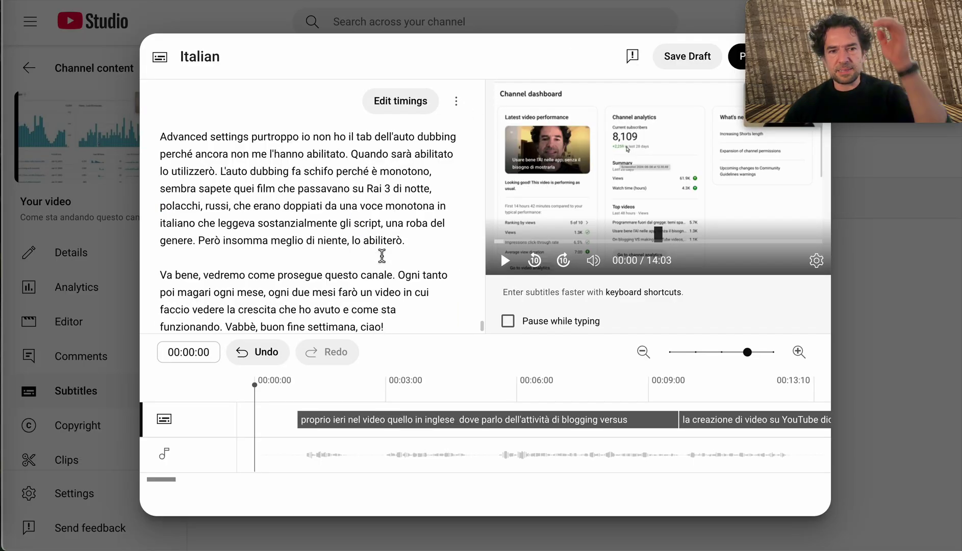
{"action": "scroll", "coordinate": [382, 255], "scroll_direction": "up", "scroll_amount": 15}
{"action": "scroll", "coordinate": [261, 207], "scroll_direction": "down", "scroll_amount": 15}
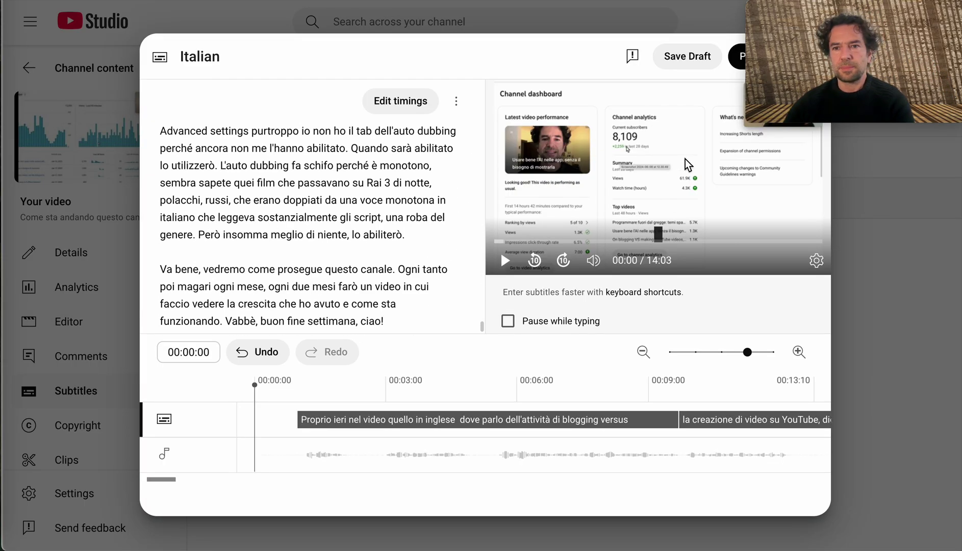
{"action": "left_click", "coordinate": [742, 57]}
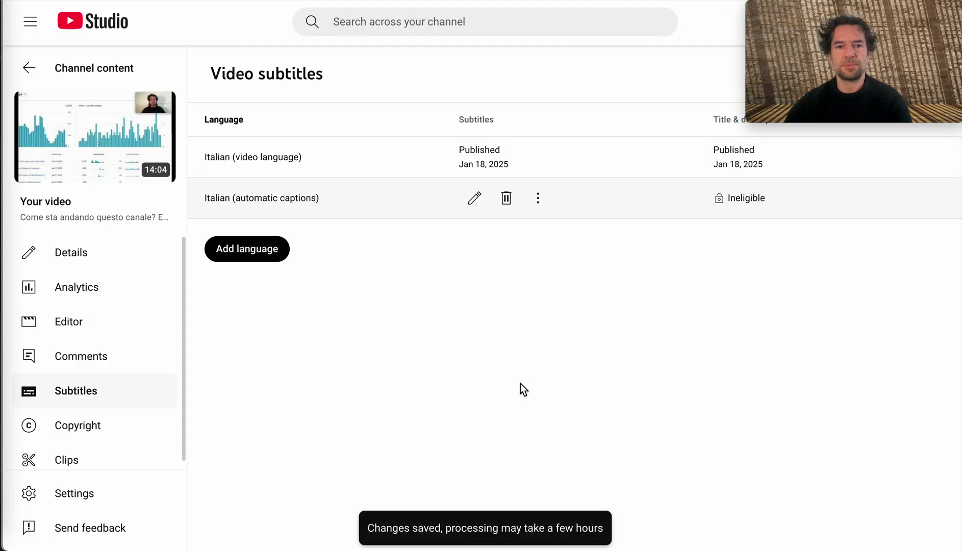
Watch the video on YouTube with English translated captions on, adjusting volume and pausing briefly.
{"action": "left_click", "coordinate": [80, 149]}
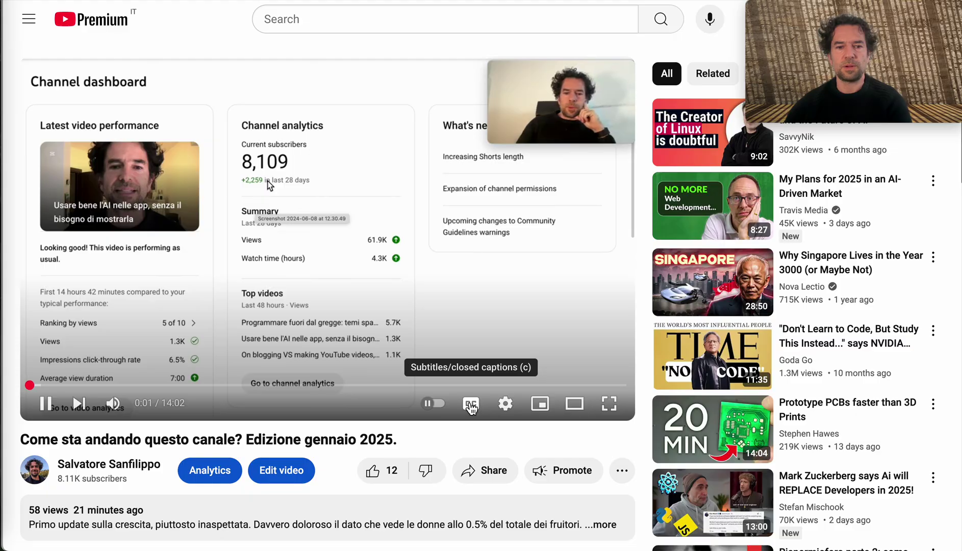
{"action": "left_click", "coordinate": [471, 405]}
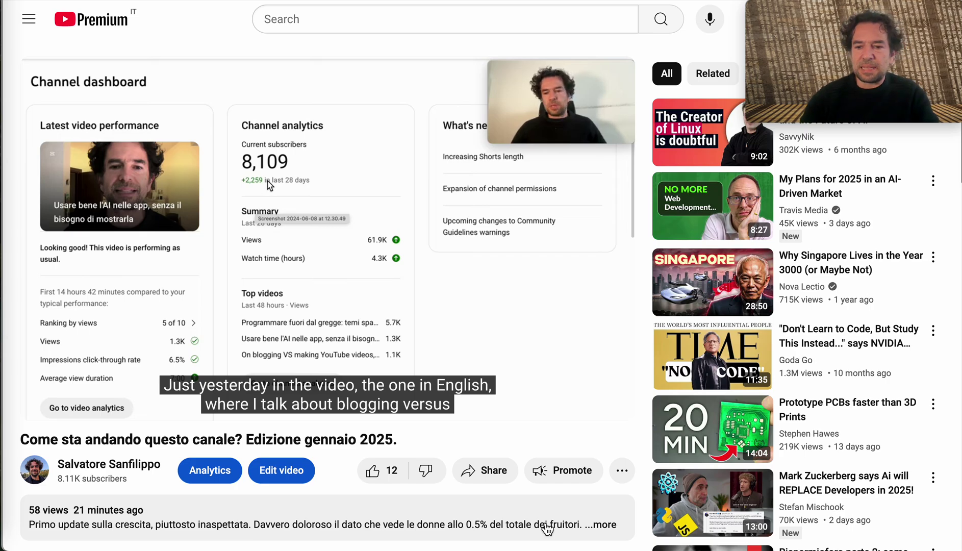
{"action": "key", "text": "XF86AudioLowerVolume"}
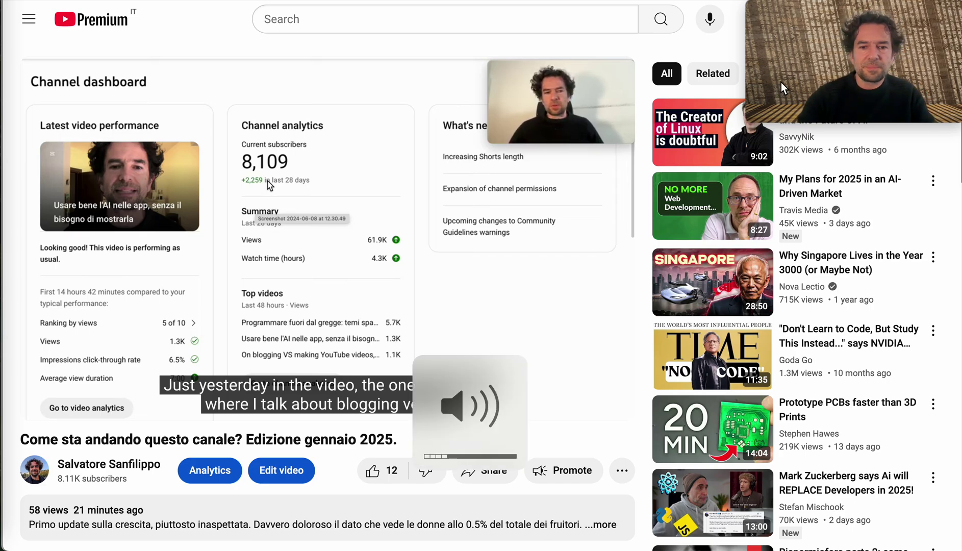
{"action": "mouse_move", "coordinate": [224, 403]}
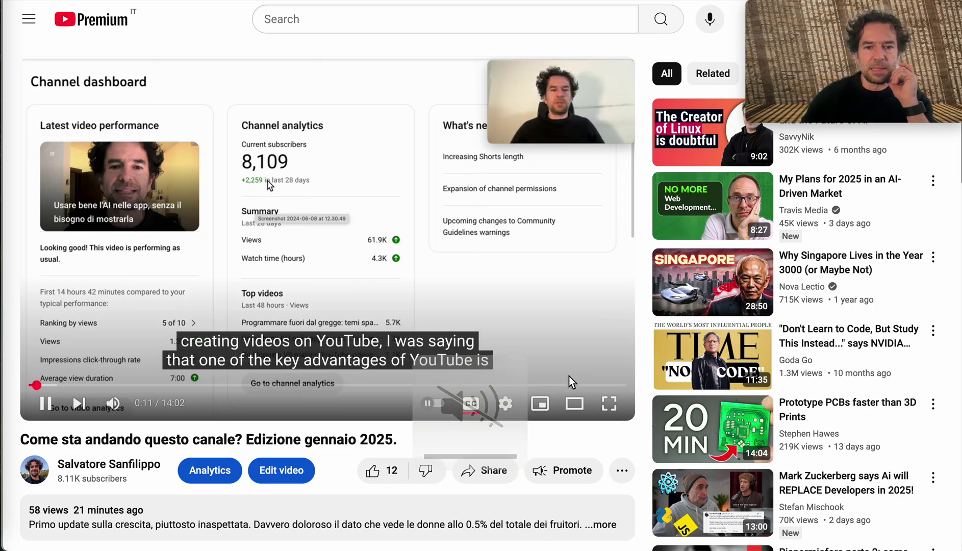
{"action": "mouse_move", "coordinate": [125, 411]}
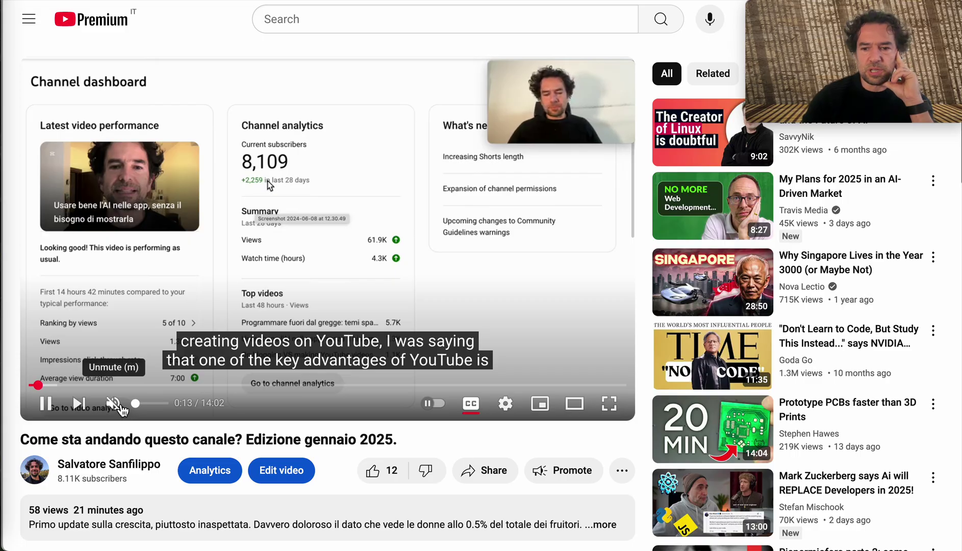
{"action": "key", "text": "XF86AudioRaiseVolume"}
{"action": "key", "text": "XF86AudioRaiseVolume"}
{"action": "key", "text": "XF86AudioRaiseVolume"}
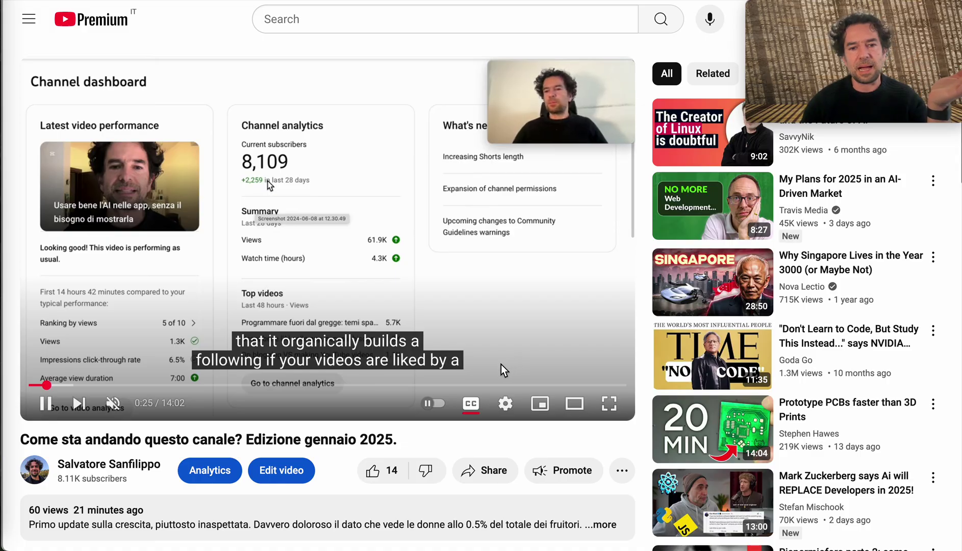
{"action": "left_click", "coordinate": [253, 280]}
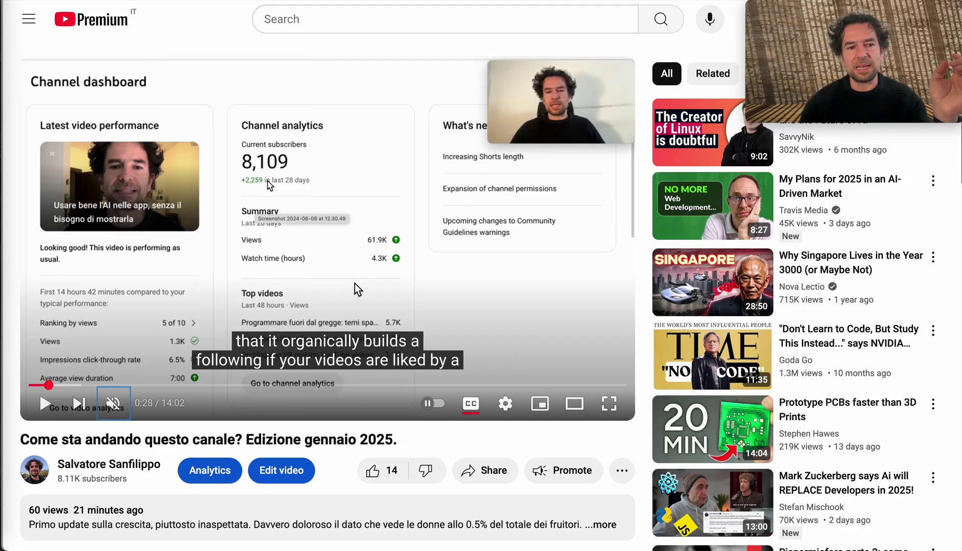
{"action": "left_click", "coordinate": [44, 403]}
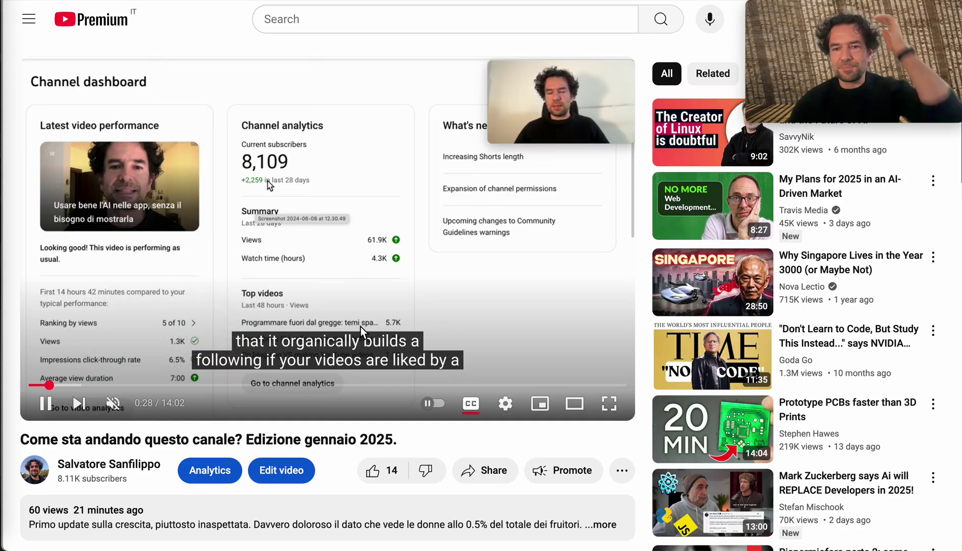